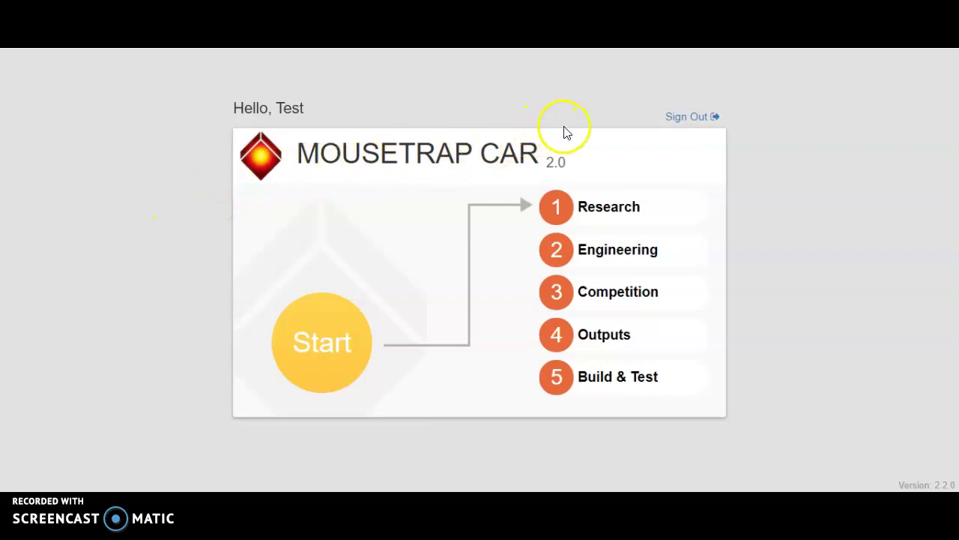
Open Research to reach The Engineering Design Process lesson and its topics
left_click(593, 209)
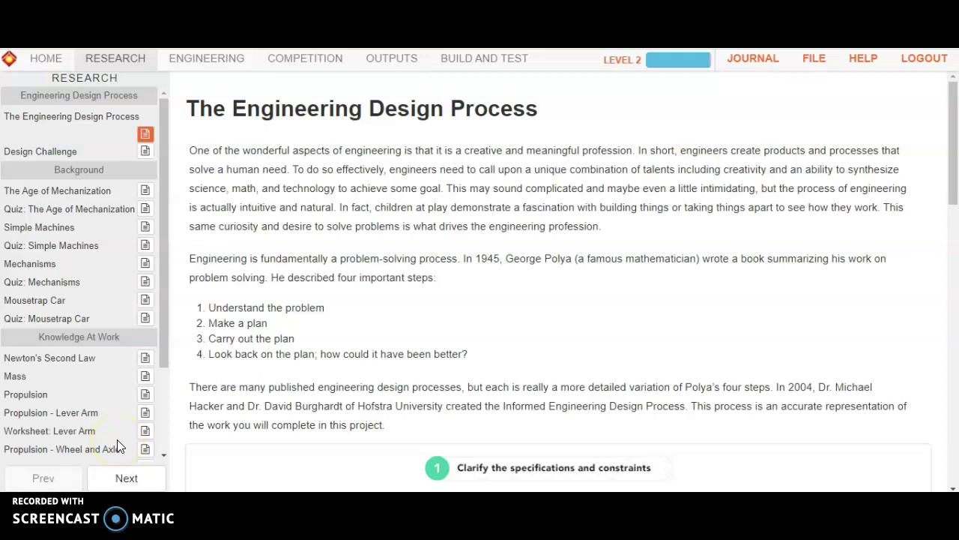
left_click_drag(163, 283, 160, 381)
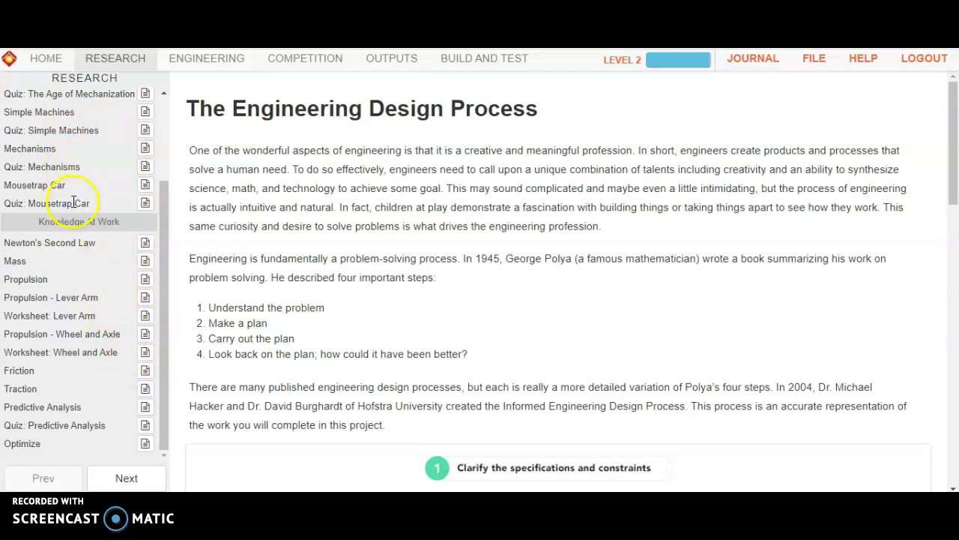
Bring up Help's list of UI and Engineering tutorials, then scroll through the lesson
left_click(862, 59)
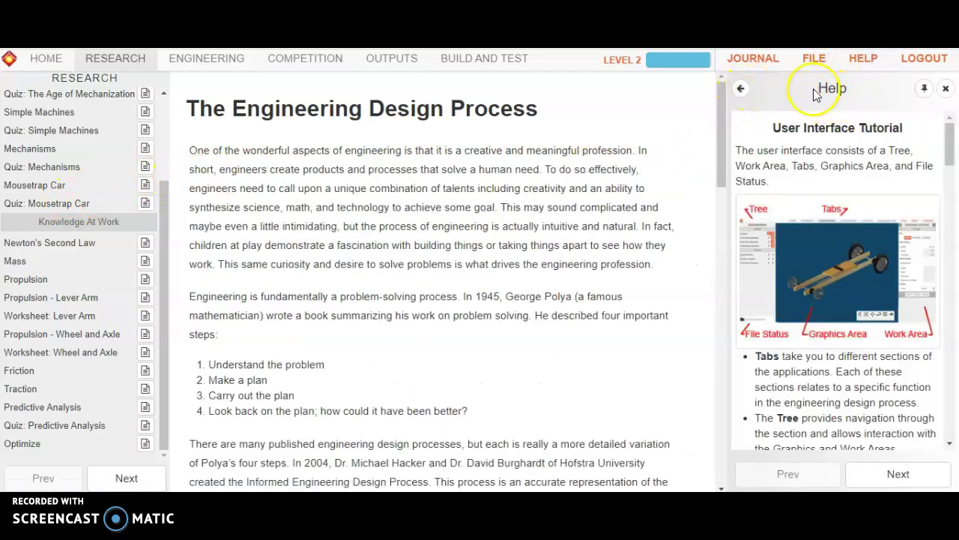
left_click(741, 88)
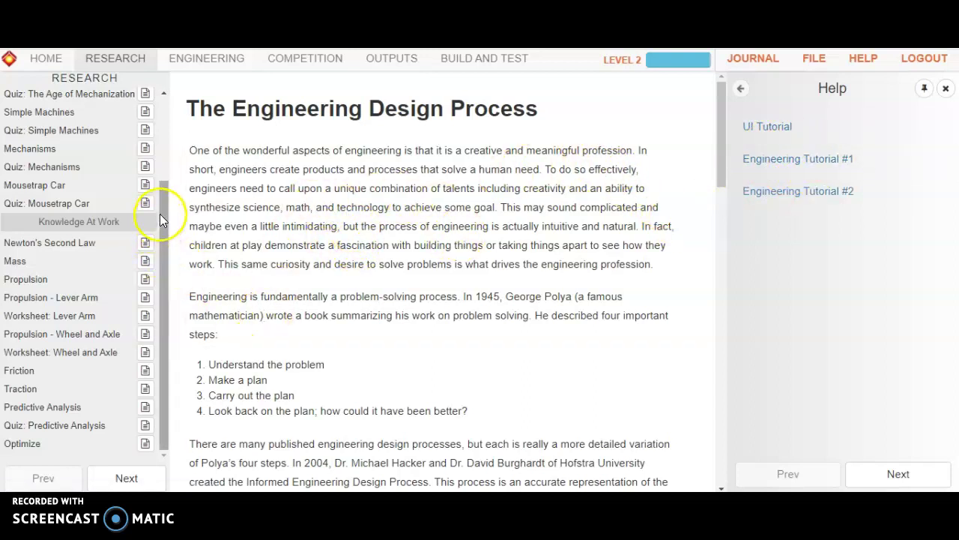
left_click_drag(160, 214, 158, 134)
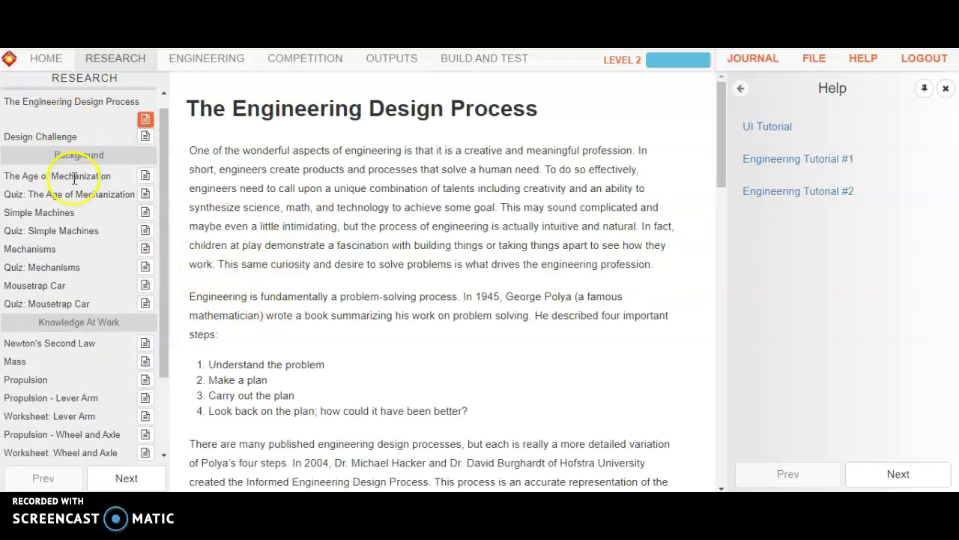
left_click_drag(164, 274, 158, 327)
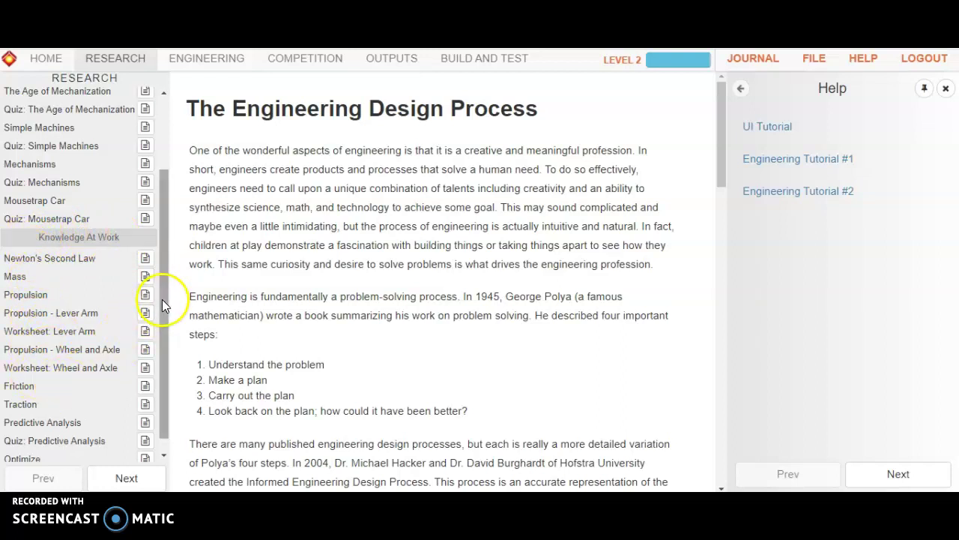
left_click_drag(161, 299, 161, 321)
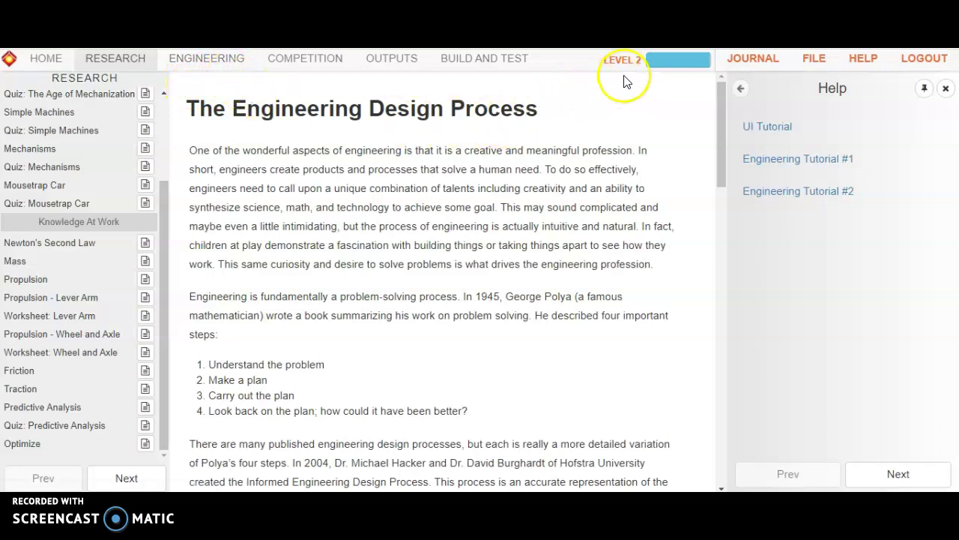
View Level 2 progress: Grades 98, Iterations 30, Performance 73
left_click(678, 60)
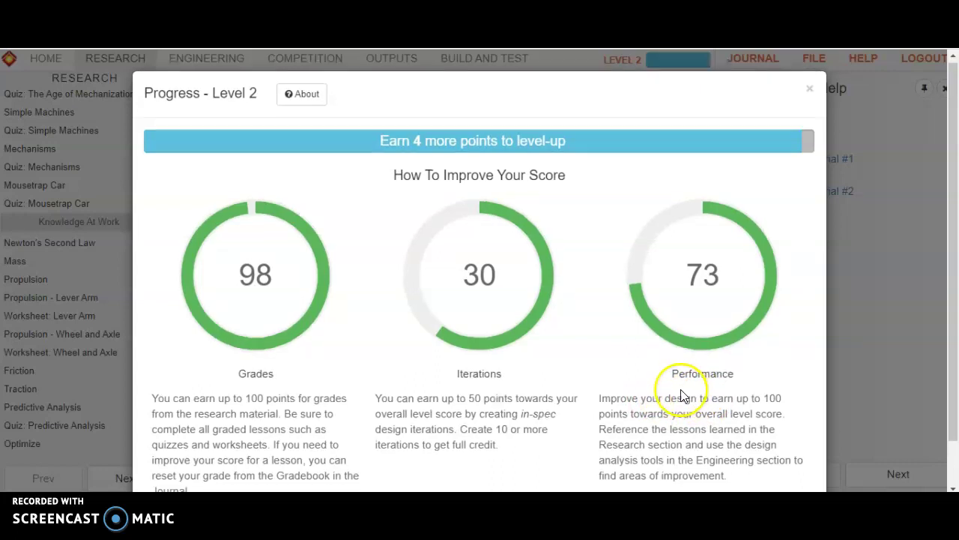
scroll(680, 389, "down", 1)
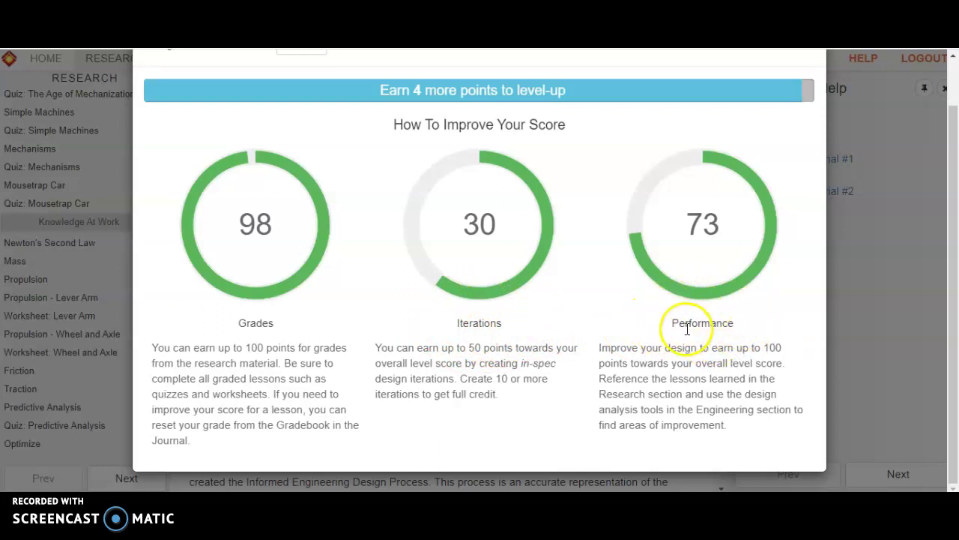
scroll(641, 337, "up", 1)
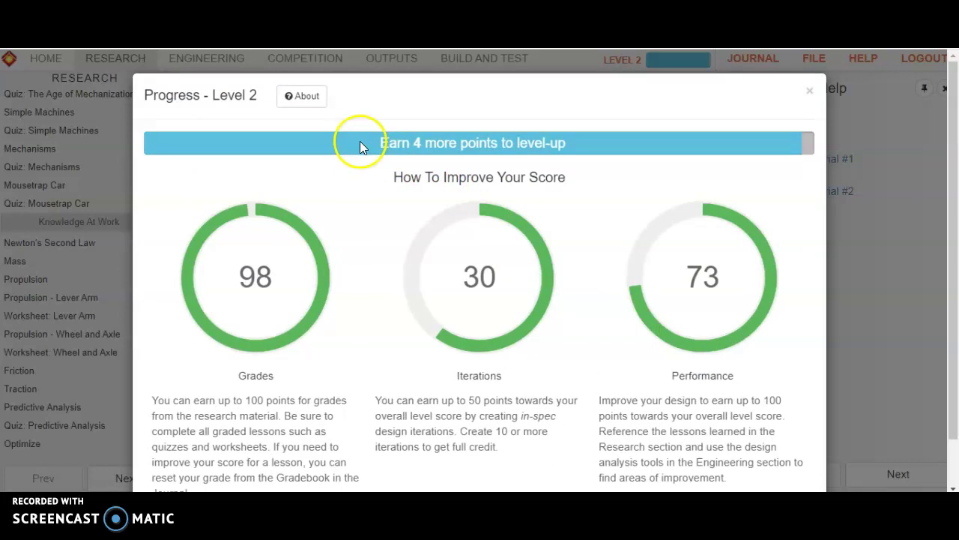
Close the progress summary, switch to Engineering, and skim Engineering Tutorial #1
left_click(664, 59)
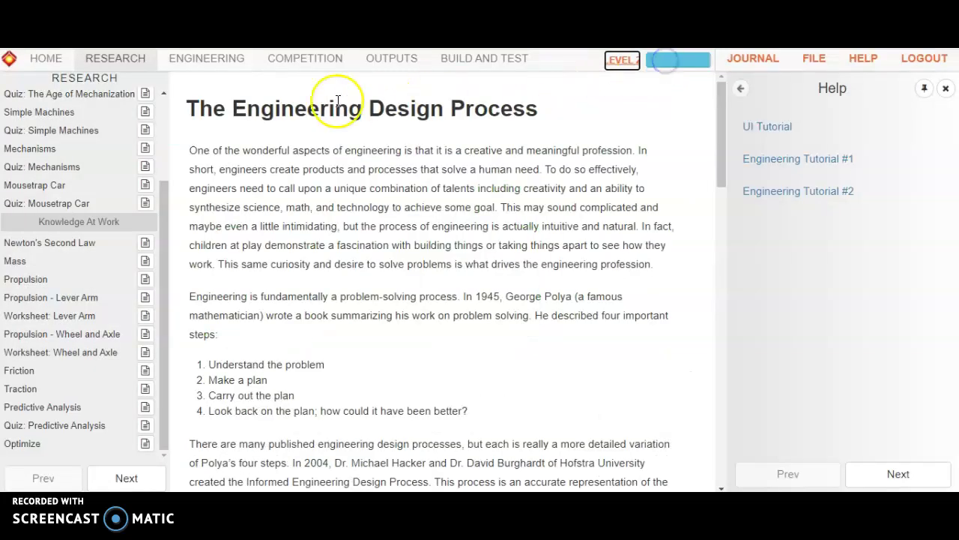
left_click(202, 65)
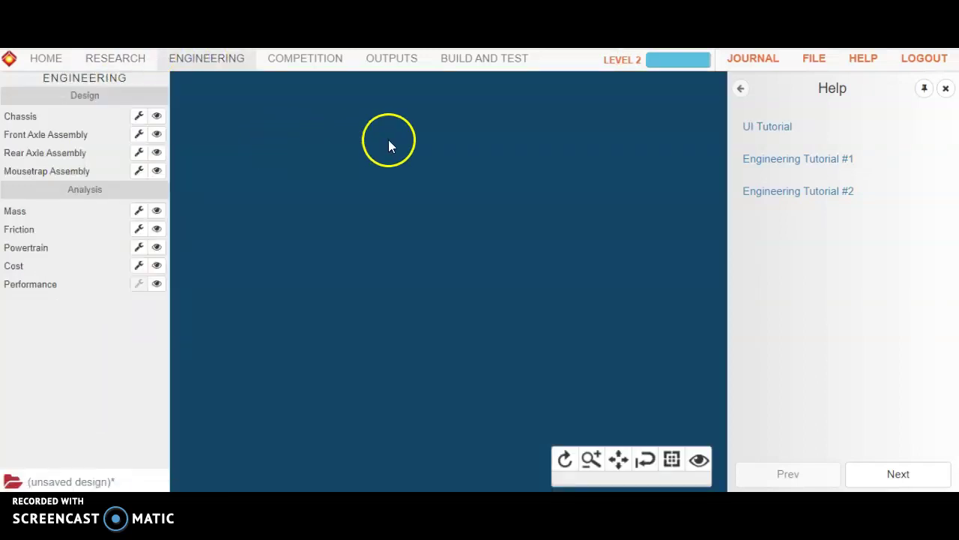
left_click(787, 163)
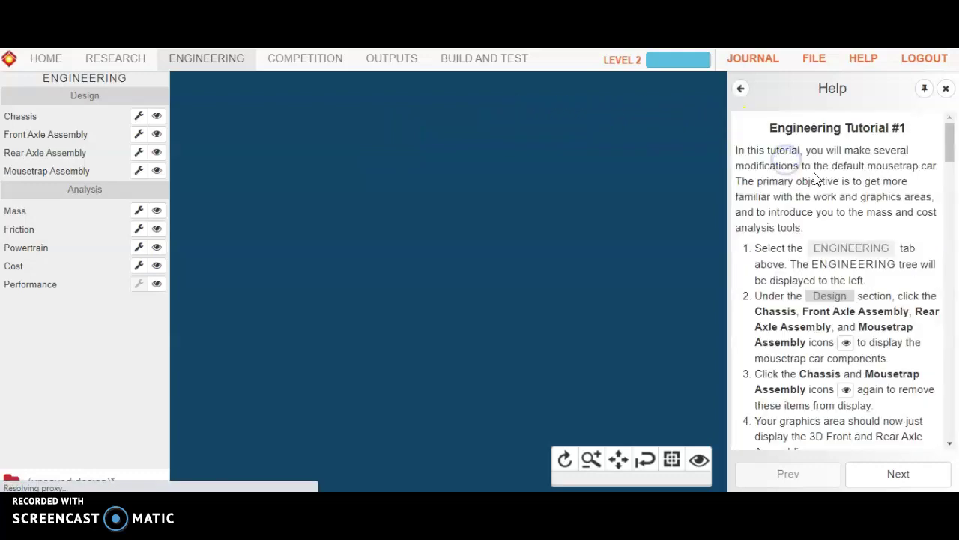
scroll(860, 247, "down", 8)
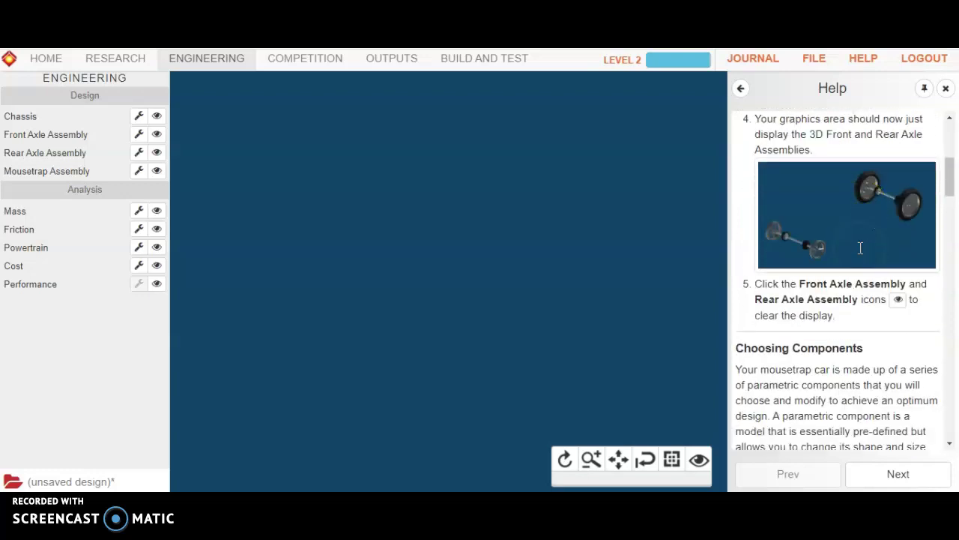
scroll(860, 247, "down", 10)
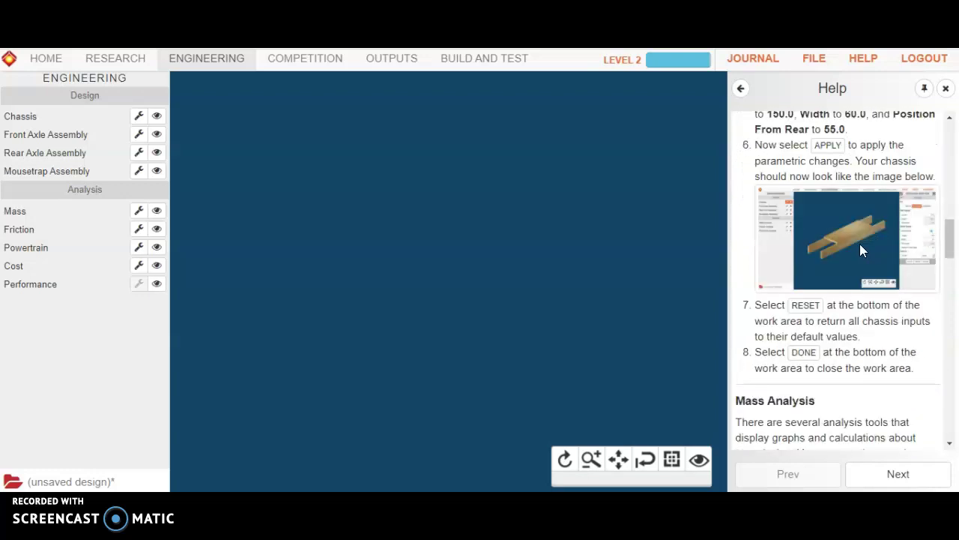
scroll(861, 247, "down", 10)
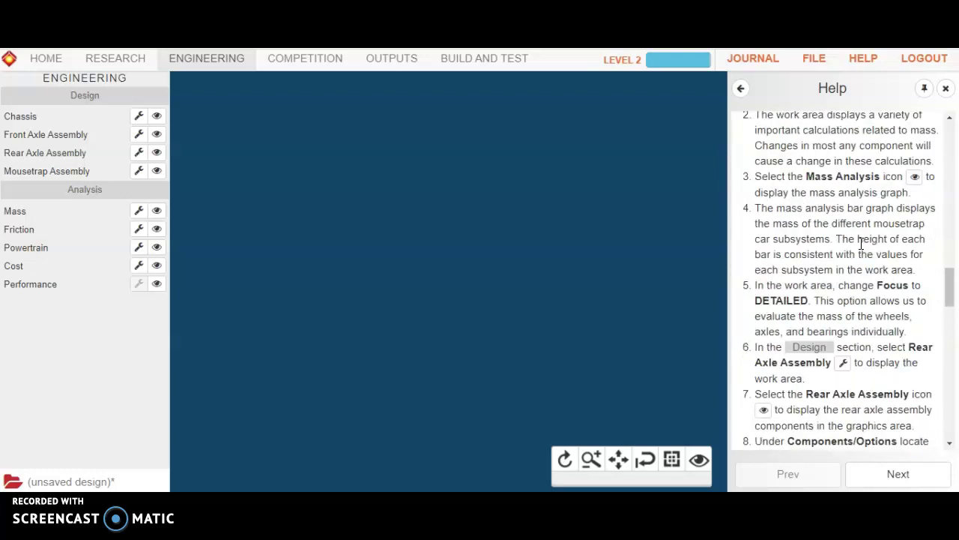
scroll(861, 245, "down", 3)
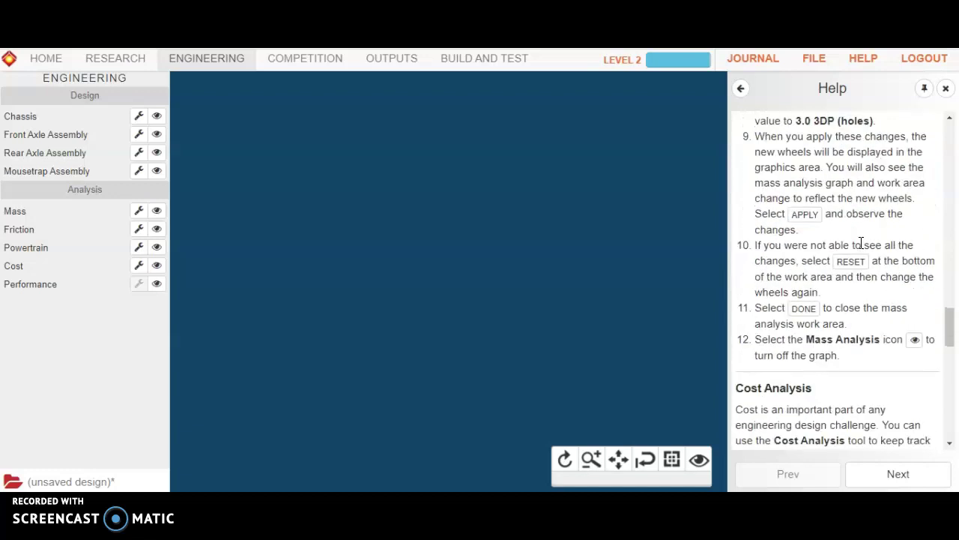
scroll(861, 243, "up", 20)
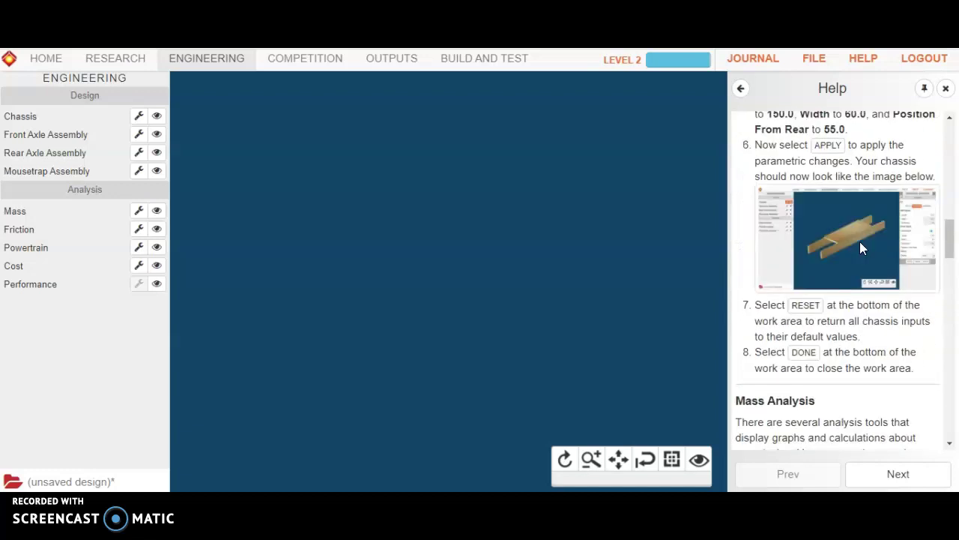
left_click(741, 88)
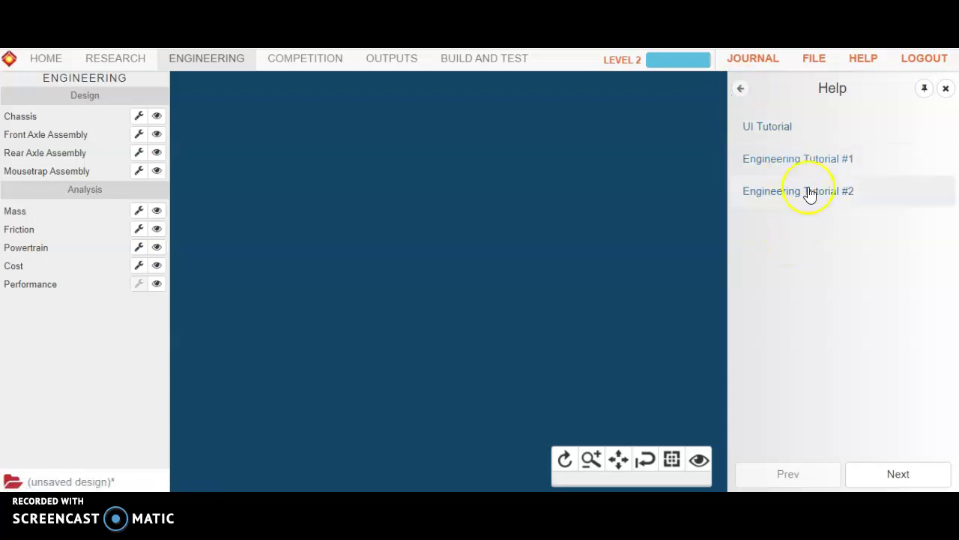
Close Help and show Chassis, Front Axle, Rear Axle and Mousetrap Assembly in 3-D
left_click(946, 88)
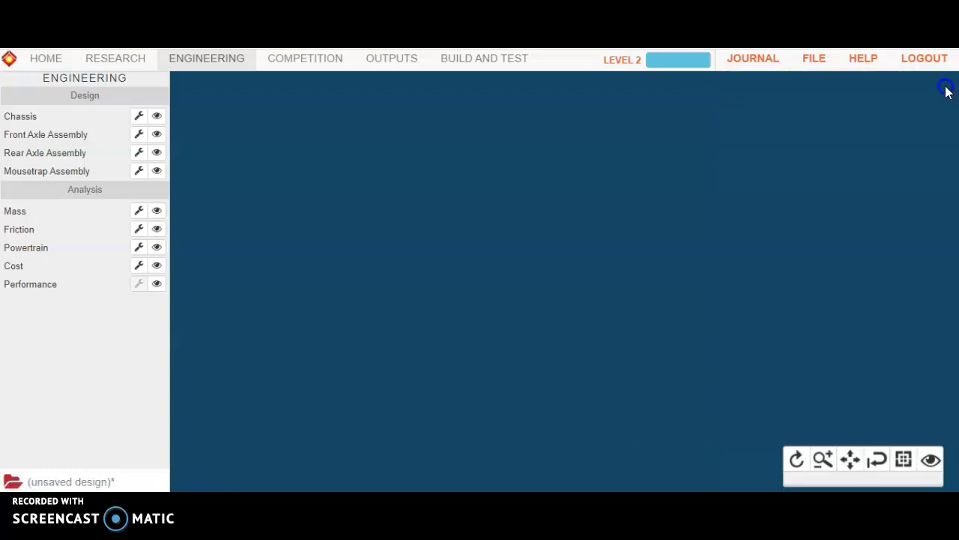
left_click(158, 115)
left_click(156, 134)
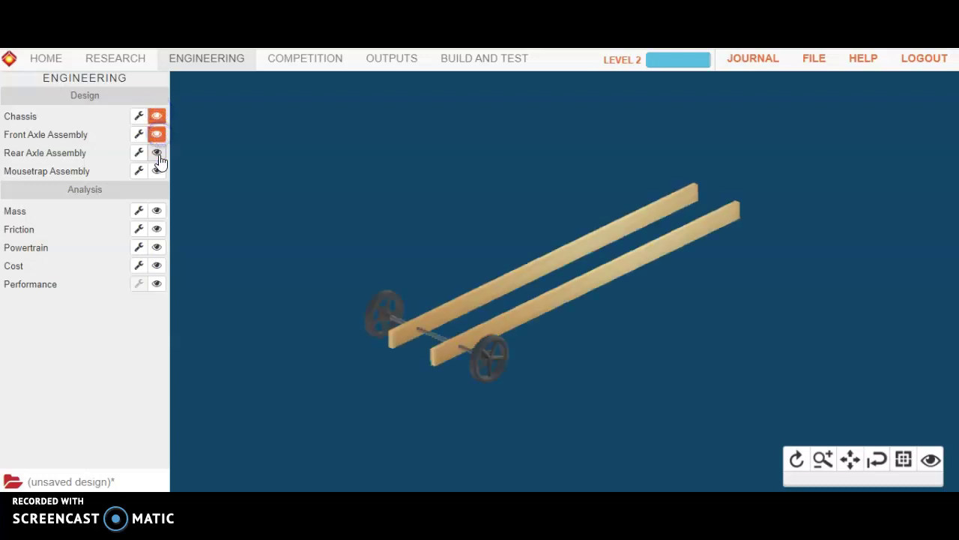
left_click(157, 152)
left_click(158, 171)
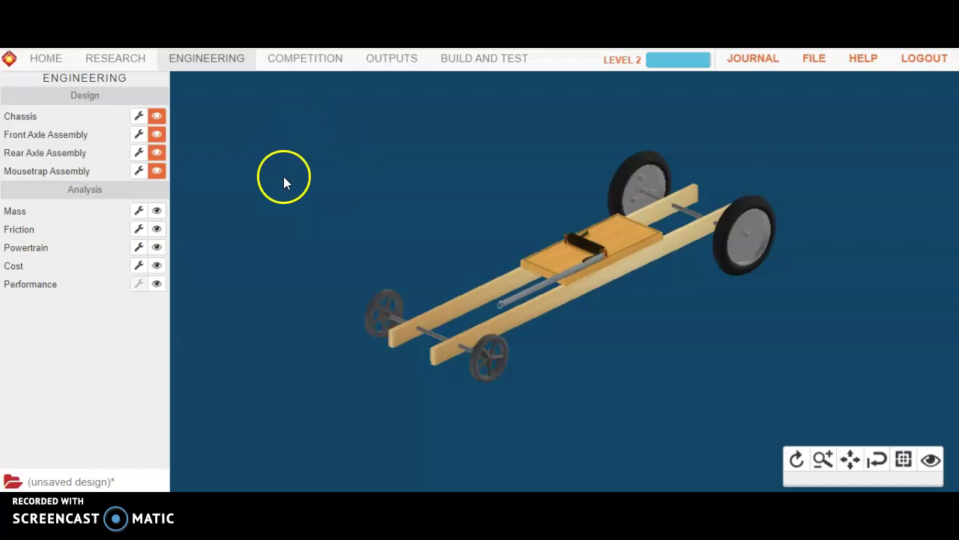
Open the Design Specifications report showing the 304.8 mm frame over the 275.0 mm limit
left_click(387, 61)
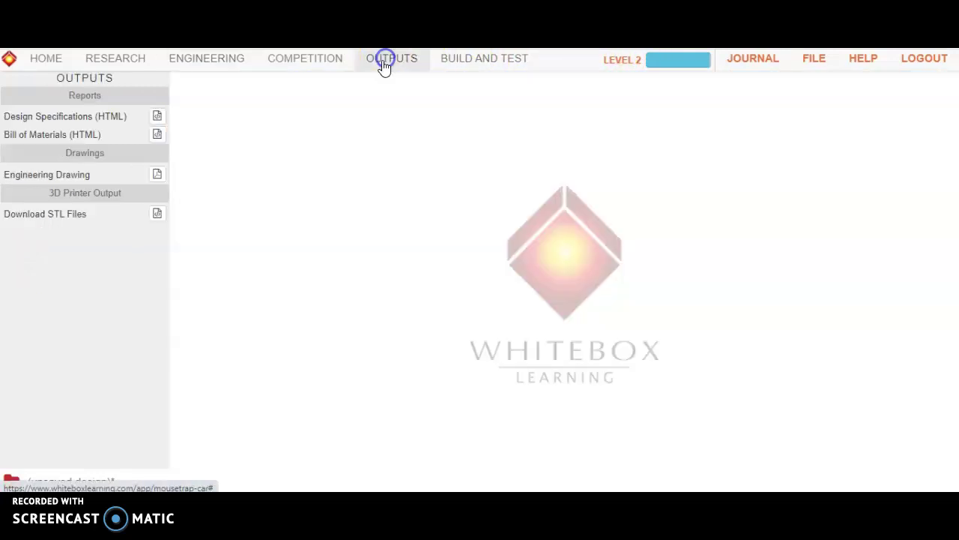
left_click(157, 117)
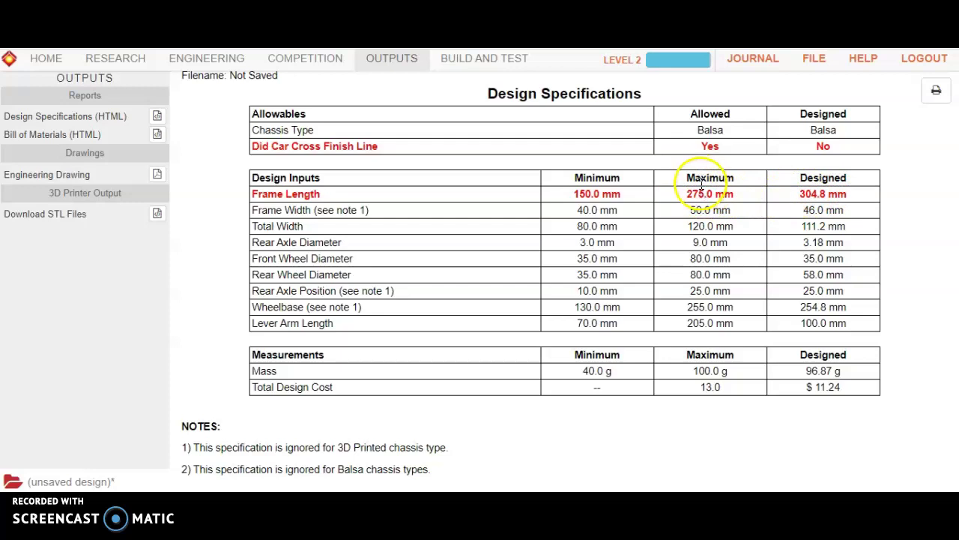
Return to the Engineering workspace's 3-D view of the car
left_click(215, 60)
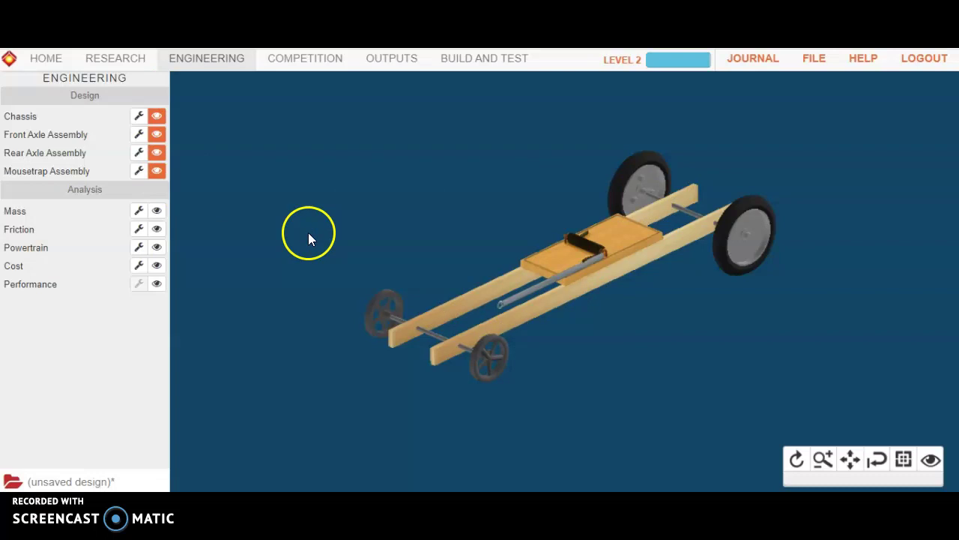
Set the chassis Rail Length to 275 mm and apply it
left_click(139, 117)
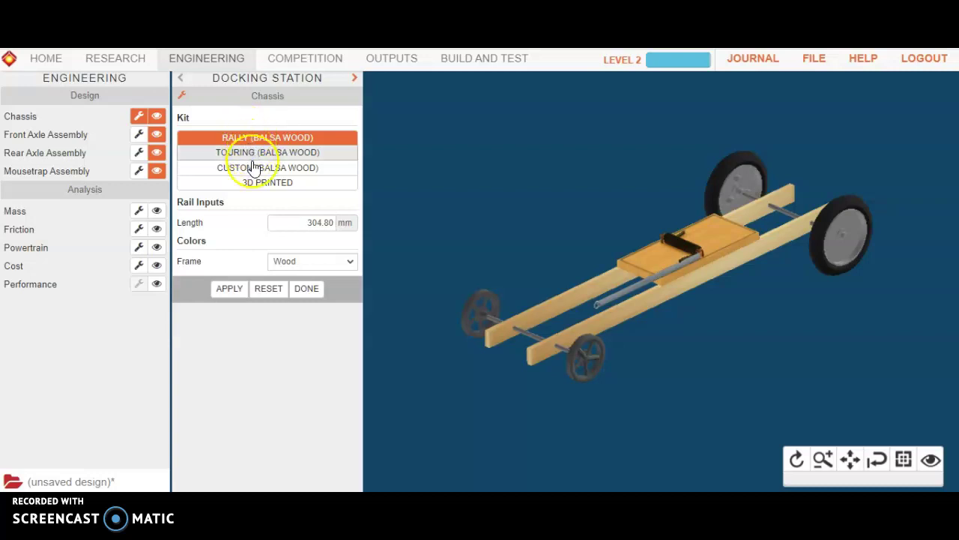
left_click(307, 220)
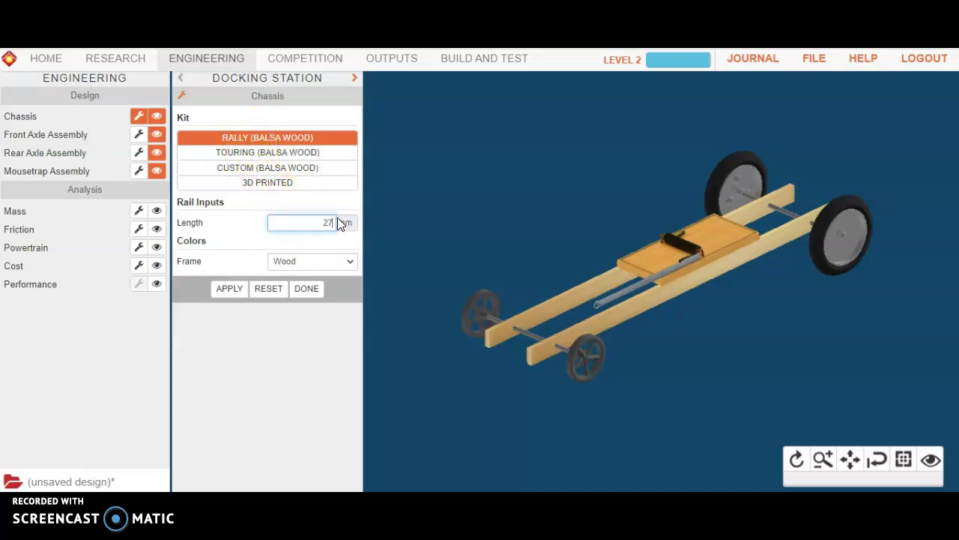
left_click(239, 290)
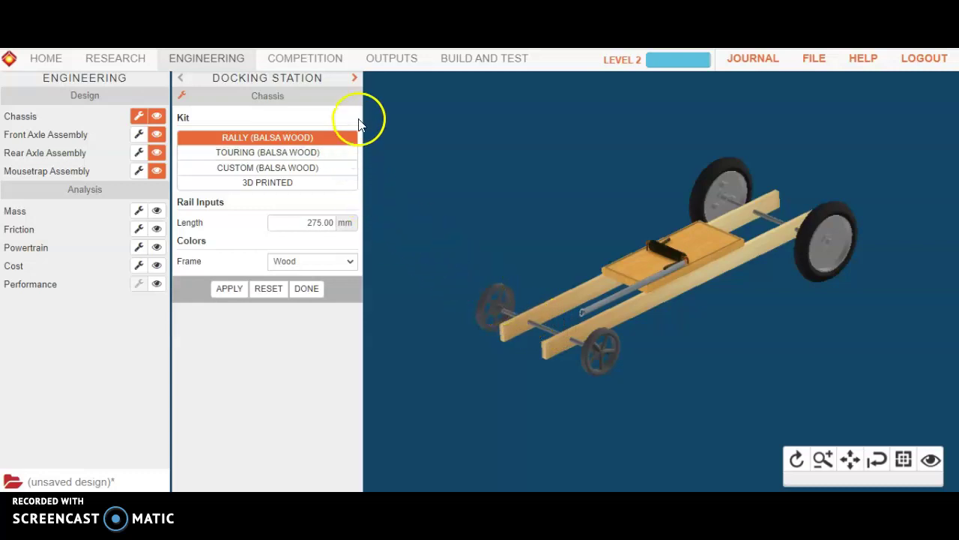
Reopen Design Specifications to confirm the 275.0 mm frame length now passes
left_click(382, 66)
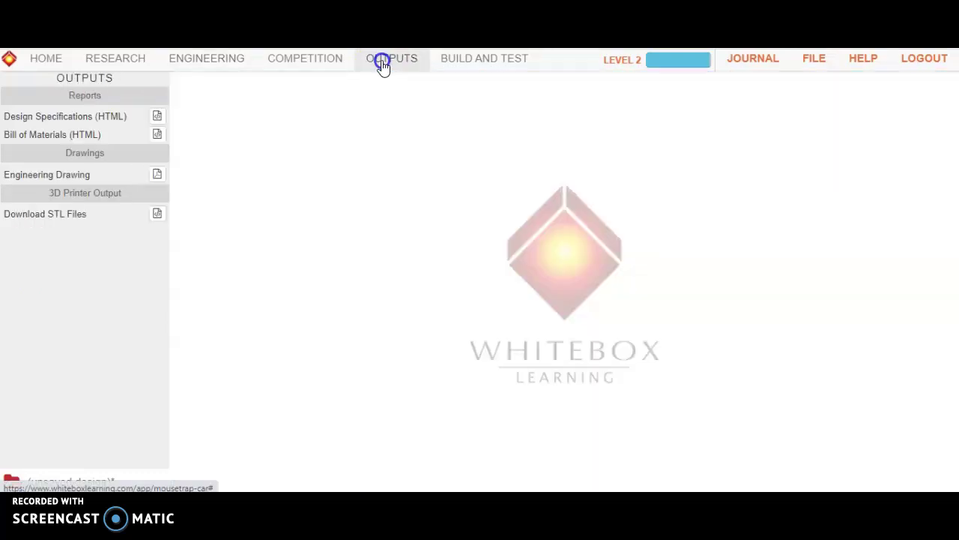
left_click(158, 115)
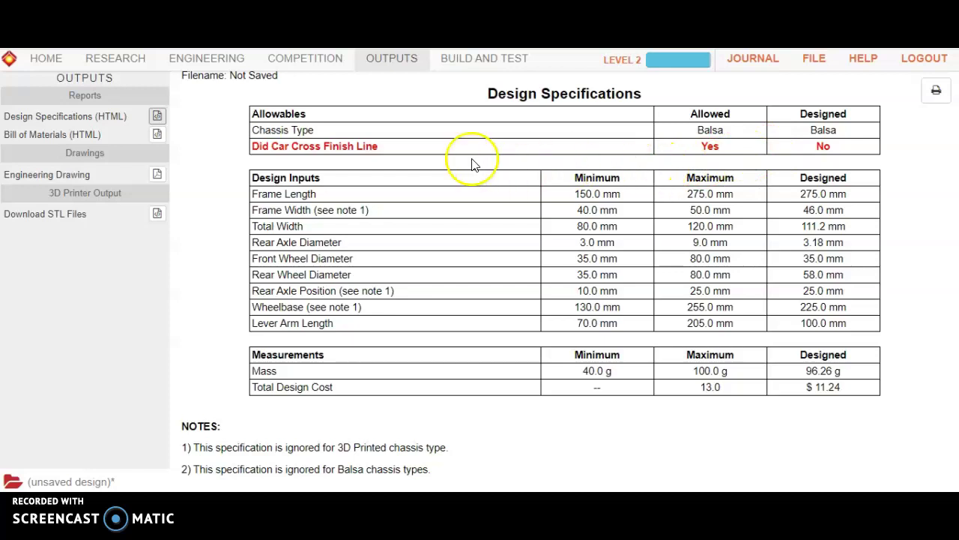
Close the chassis settings and trace the Performance graphs between 1.5 s and 4.0 s
left_click(203, 66)
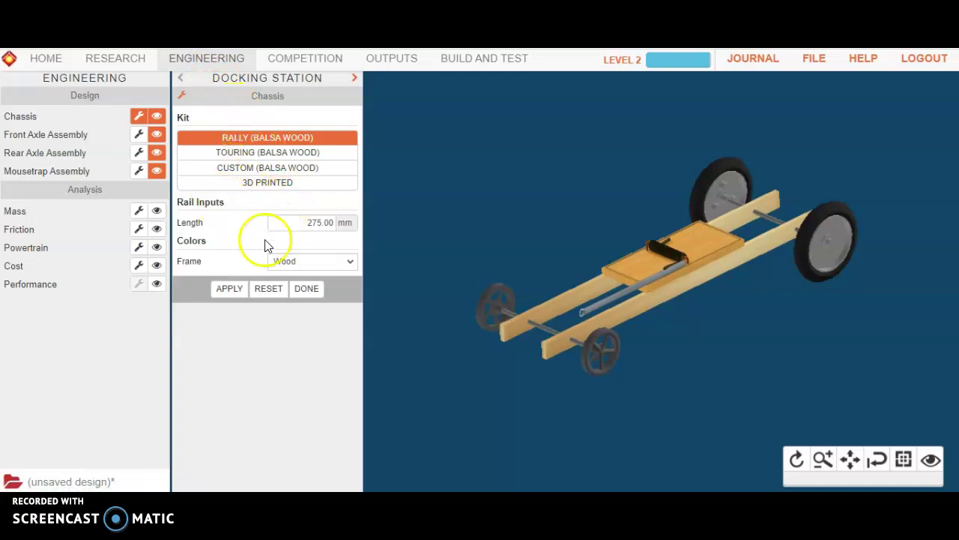
left_click(306, 288)
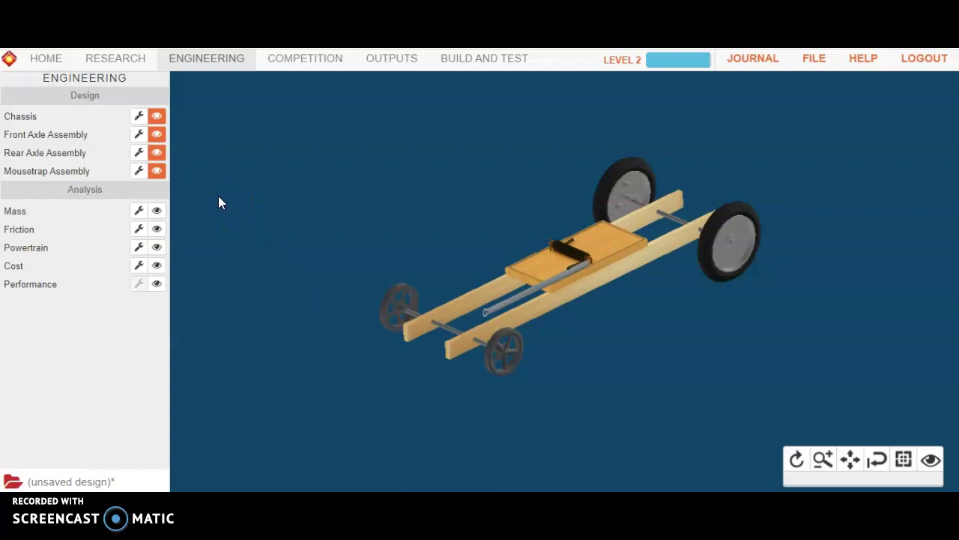
left_click(156, 284)
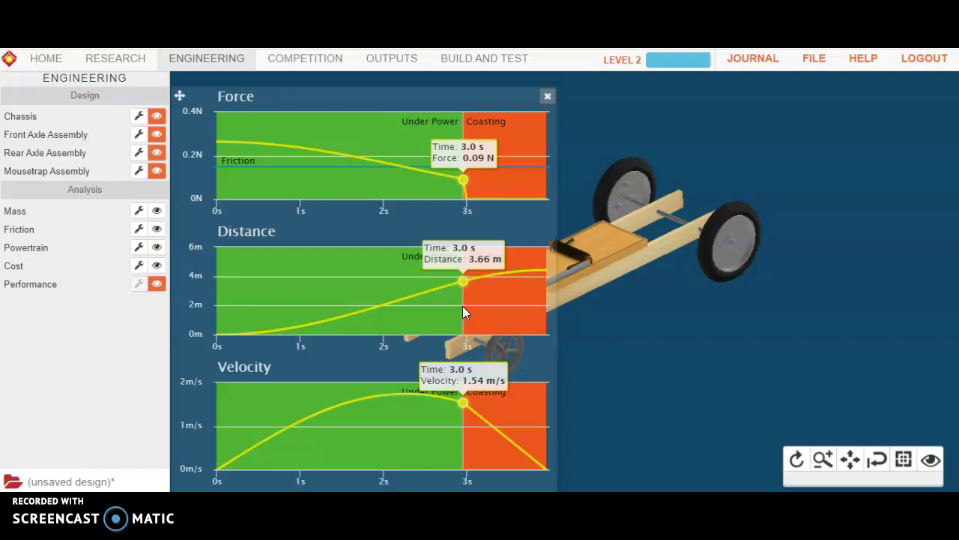
left_click_drag(463, 307, 547, 340)
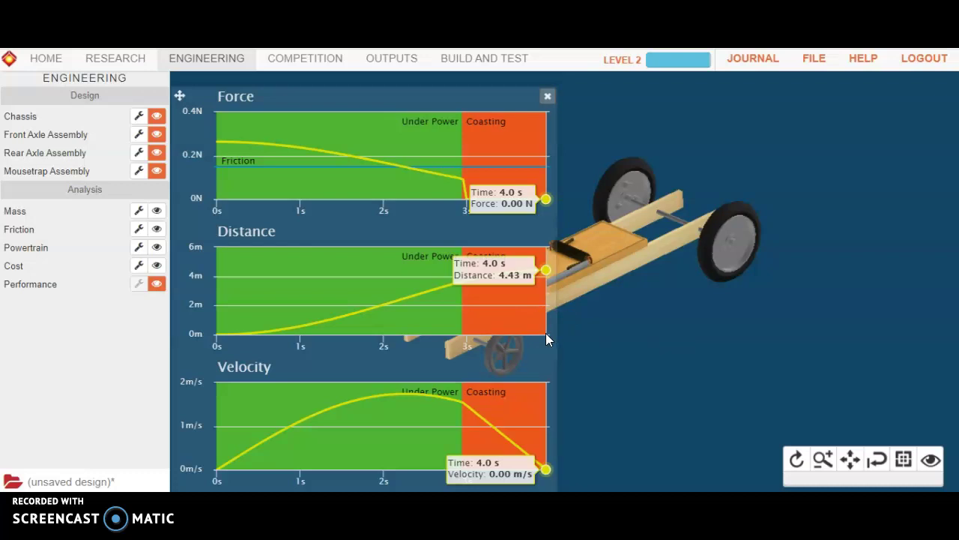
left_click_drag(542, 332, 152, 232)
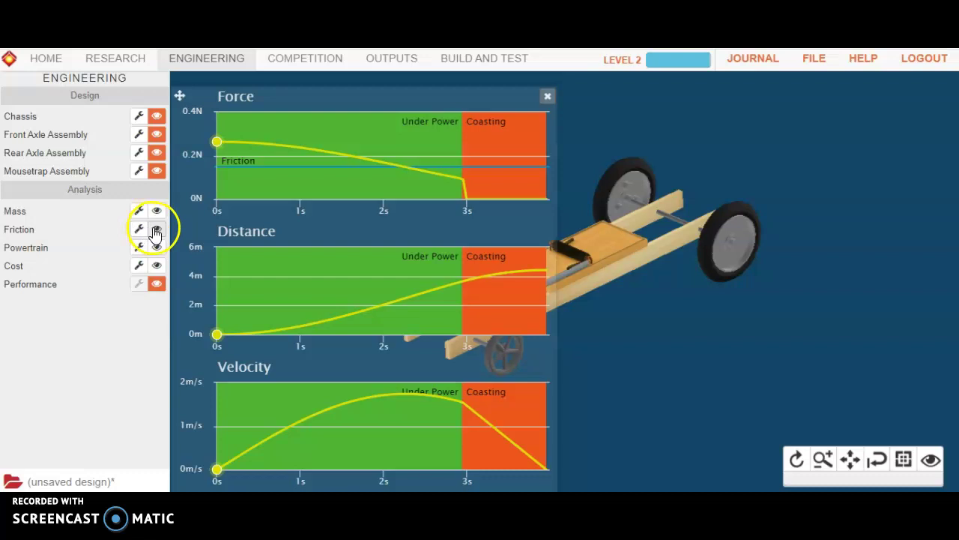
Show the friction breakdown, hide the performance graphs, and check the Rear Bearing friction share
left_click(155, 229)
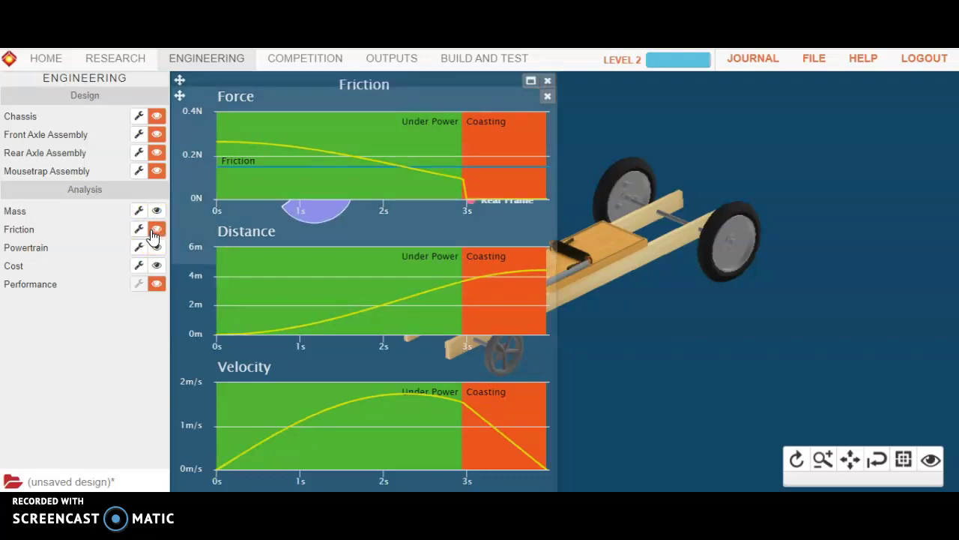
left_click(157, 285)
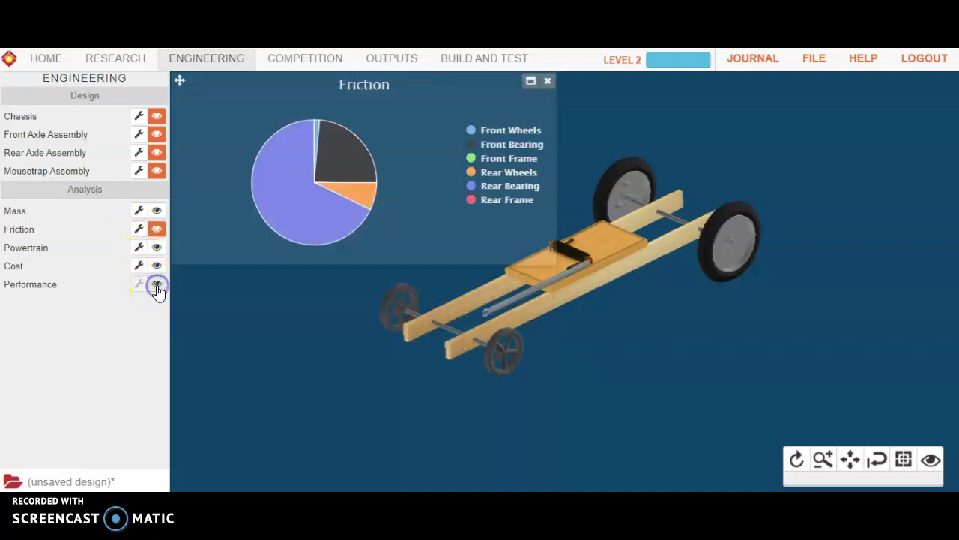
mouse_move(343, 220)
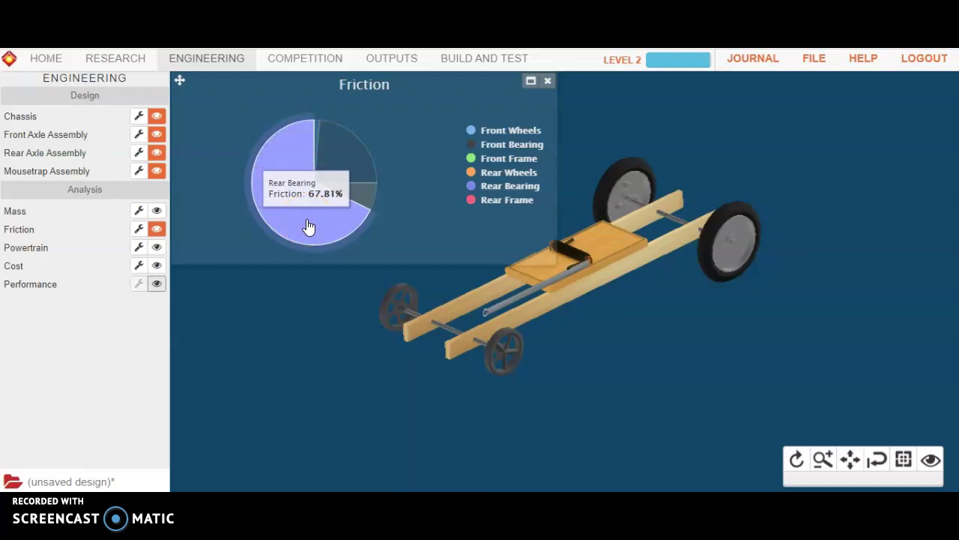
left_click(285, 192)
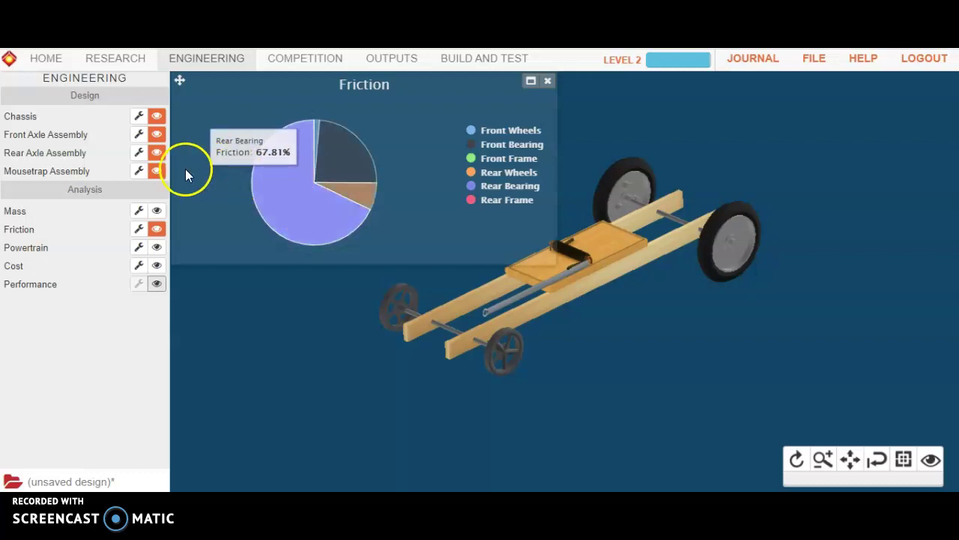
Set the rear axle bearing to Laminated Tube, cutting its friction share to 39.75%
left_click(140, 153)
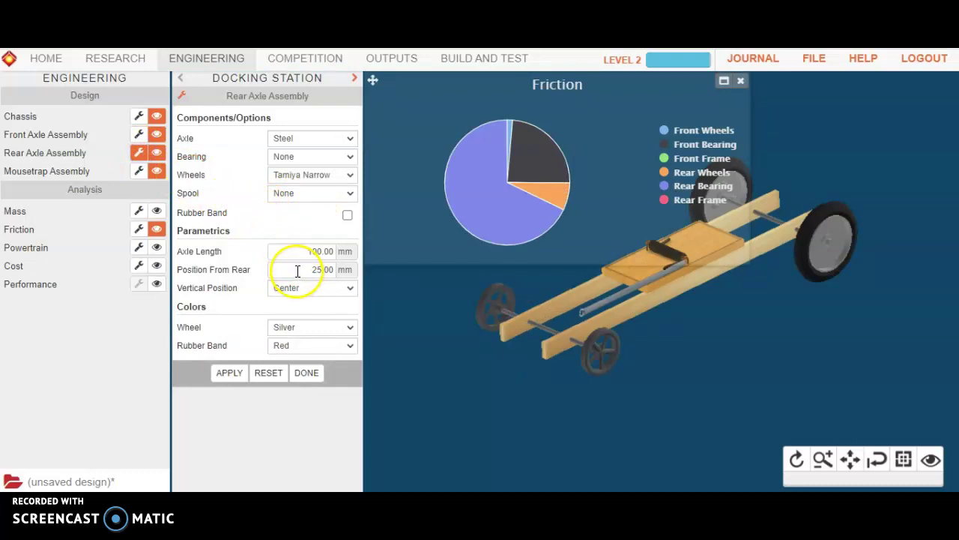
left_click(350, 157)
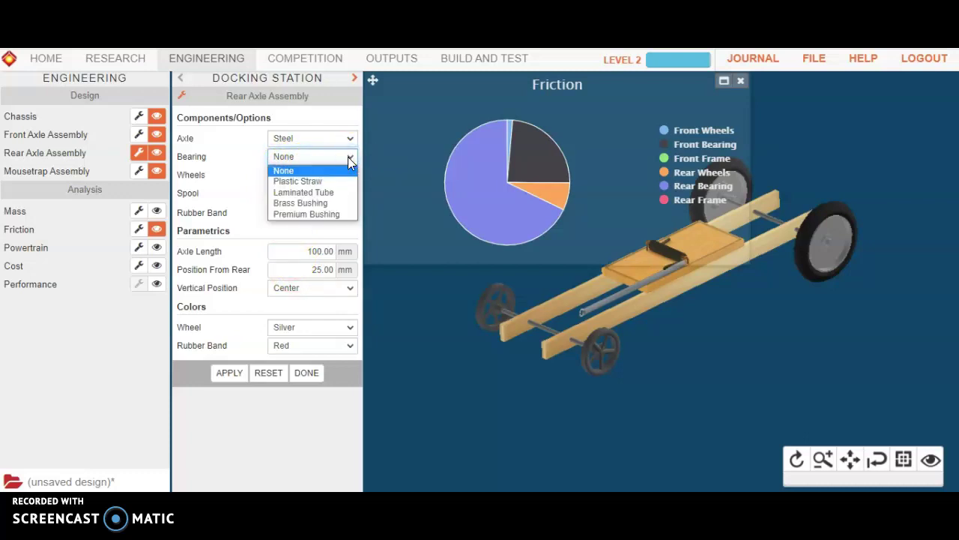
left_click(341, 194)
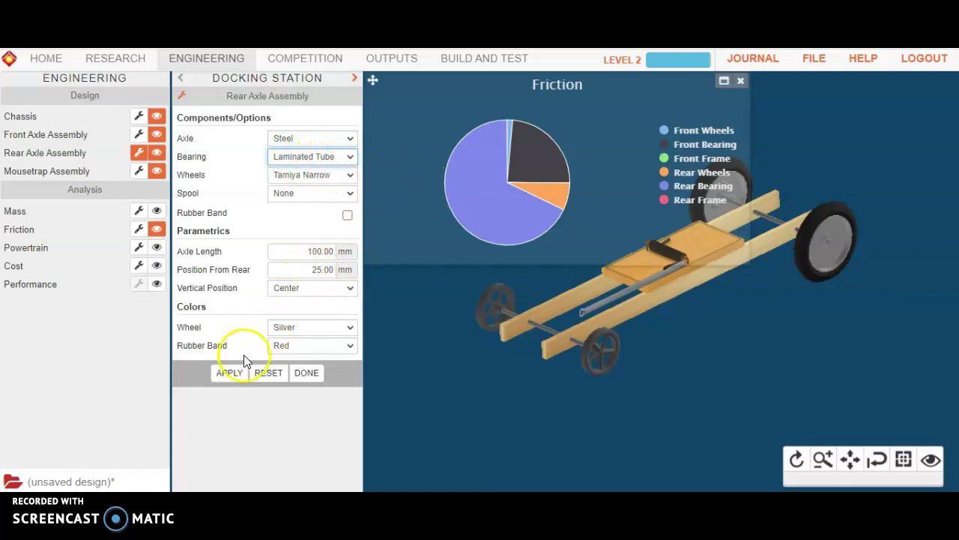
mouse_move(482, 150)
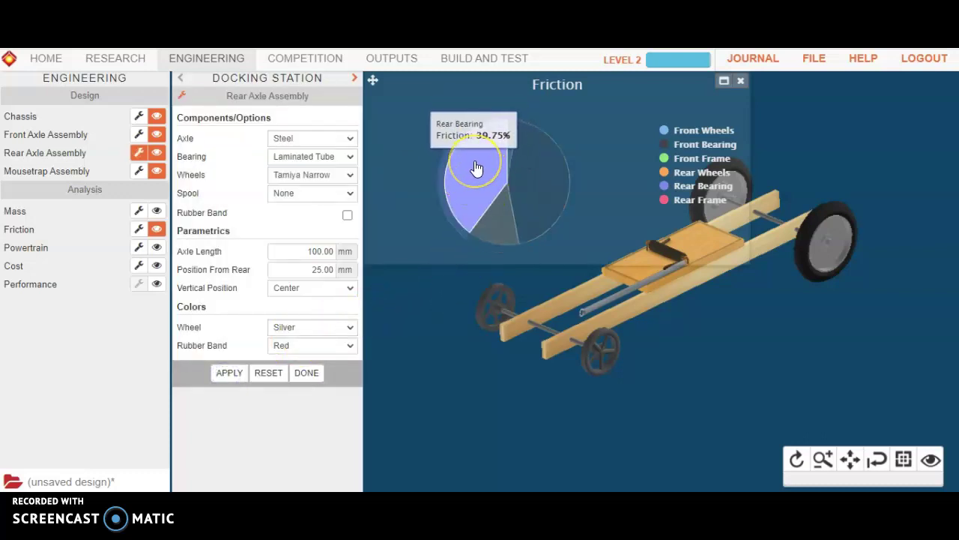
Show the performance graphs again and open the Design Specifications report under Outputs
left_click(156, 284)
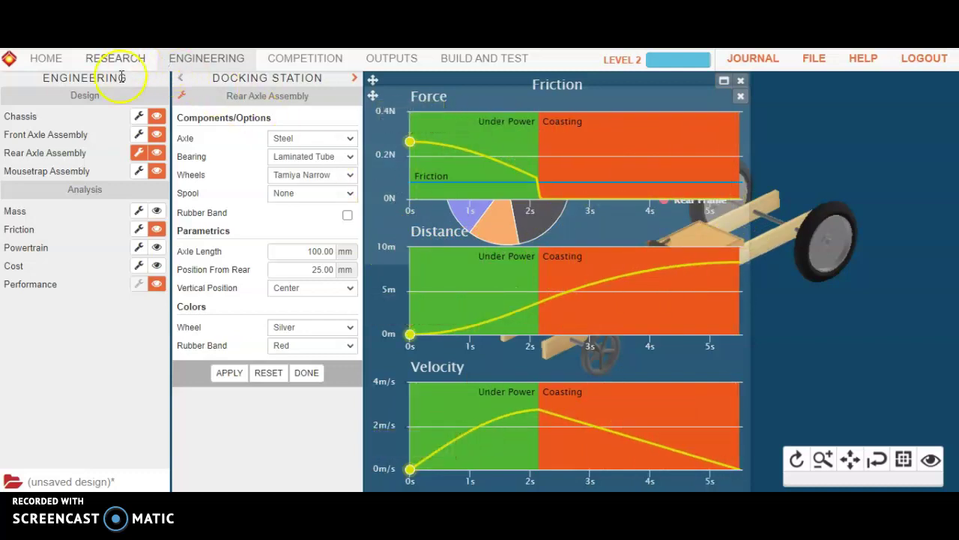
left_click(391, 58)
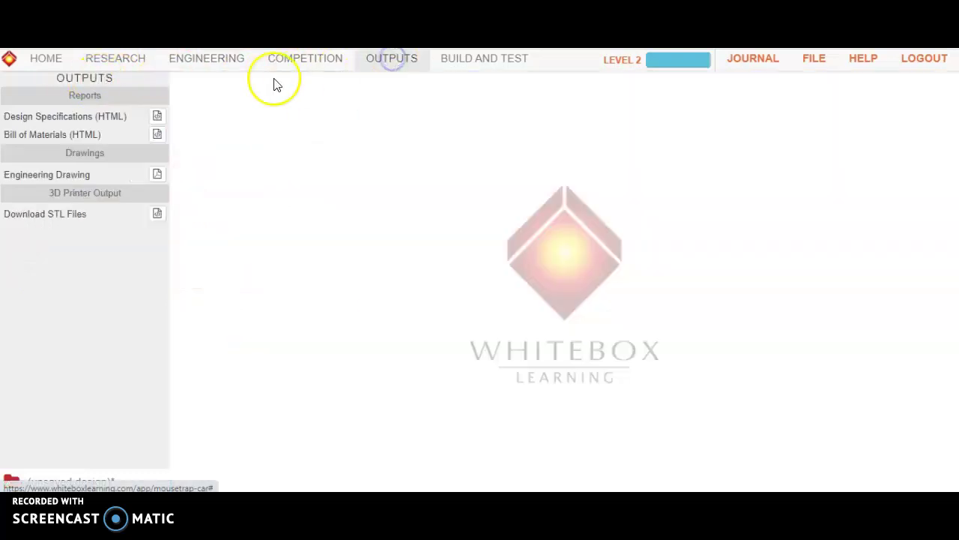
left_click(158, 116)
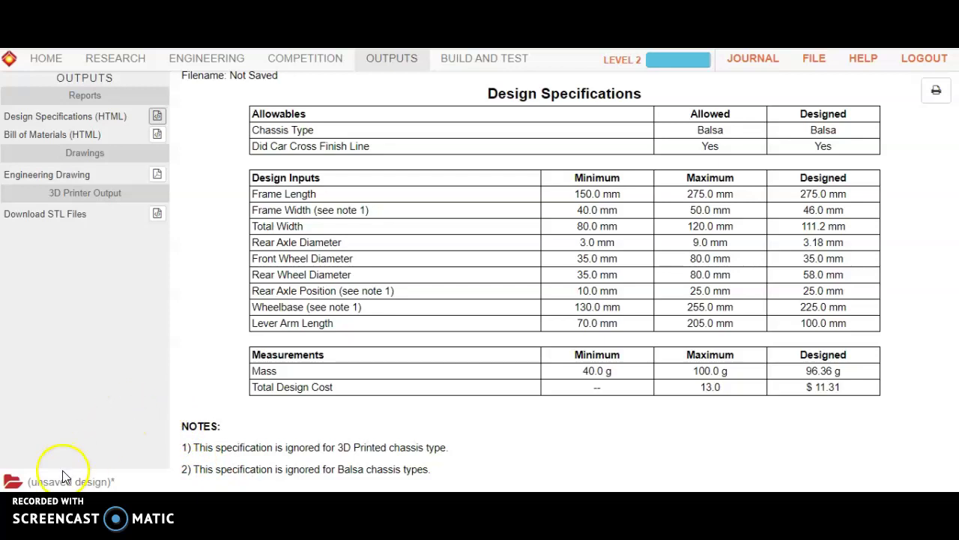
Save the design as Concept 2 with the note 'laminated bearing' and enter it in the competition
left_click(817, 59)
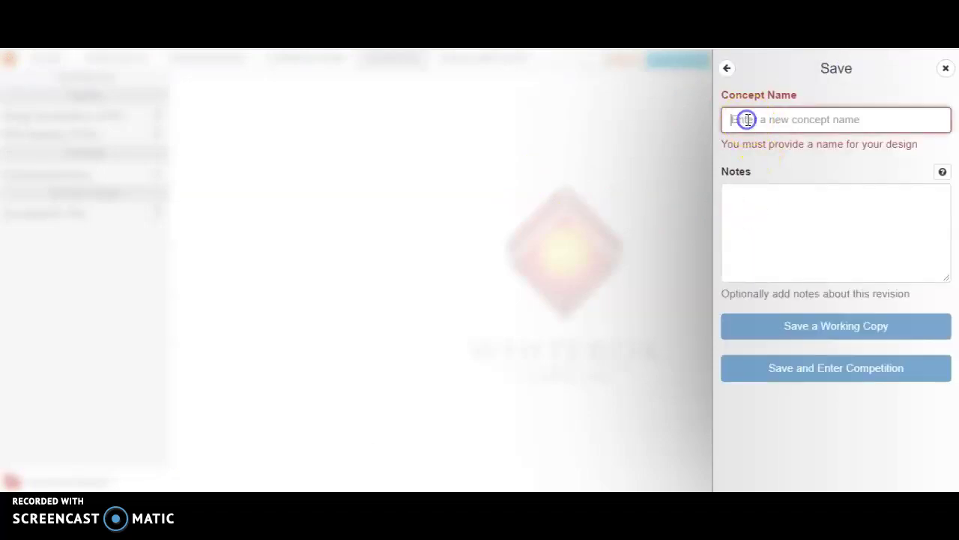
type("Concept 2")
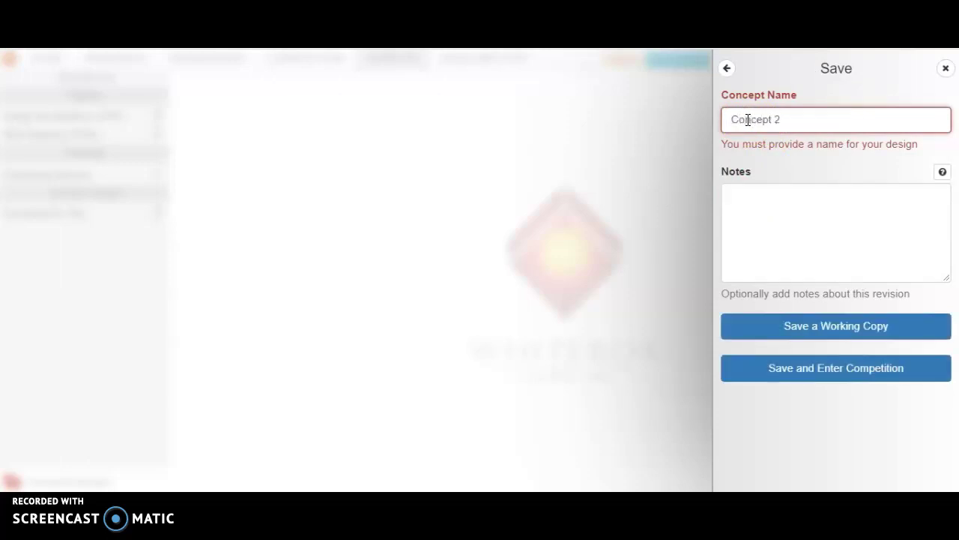
left_click(751, 199)
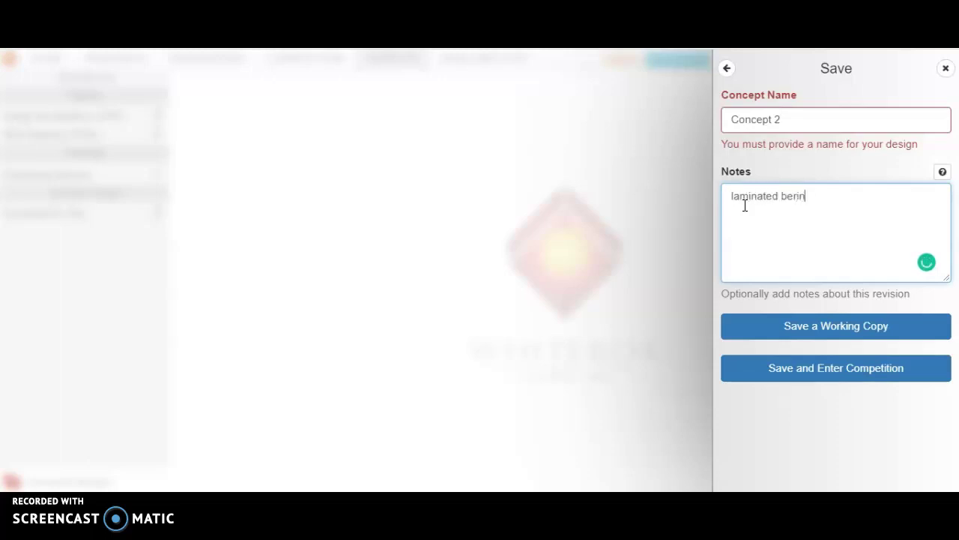
left_click(796, 194)
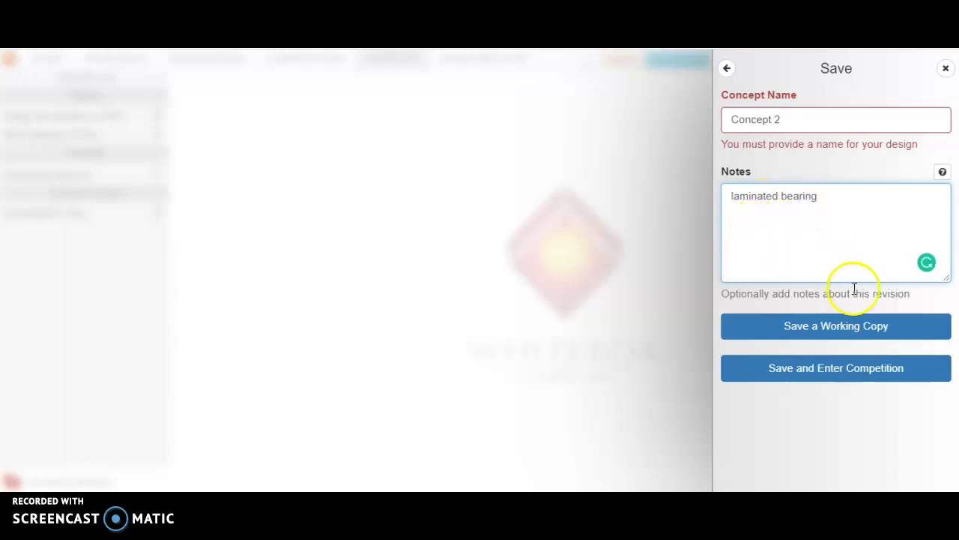
left_click(834, 375)
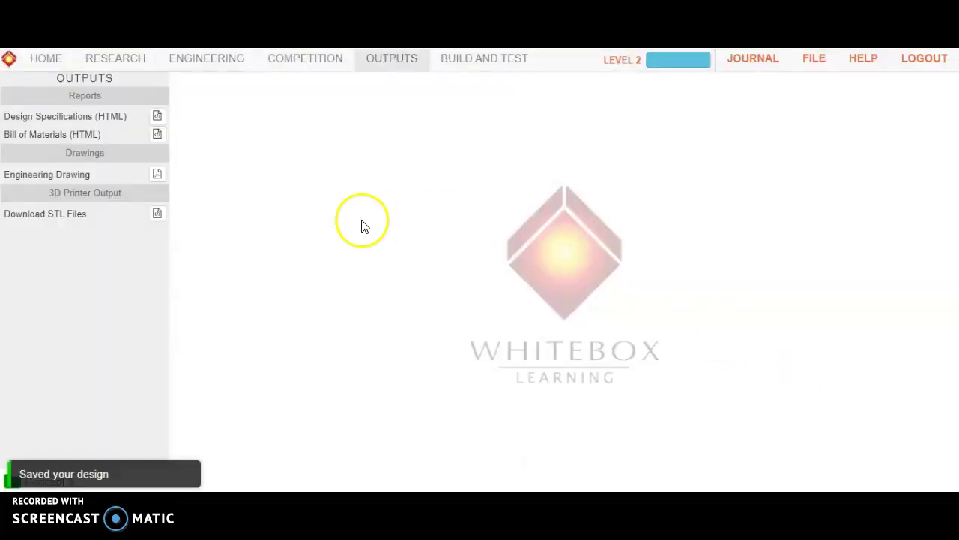
Open the Level 2 progress summary showing Grades 98, Iterations 30, Performance 73
left_click(631, 65)
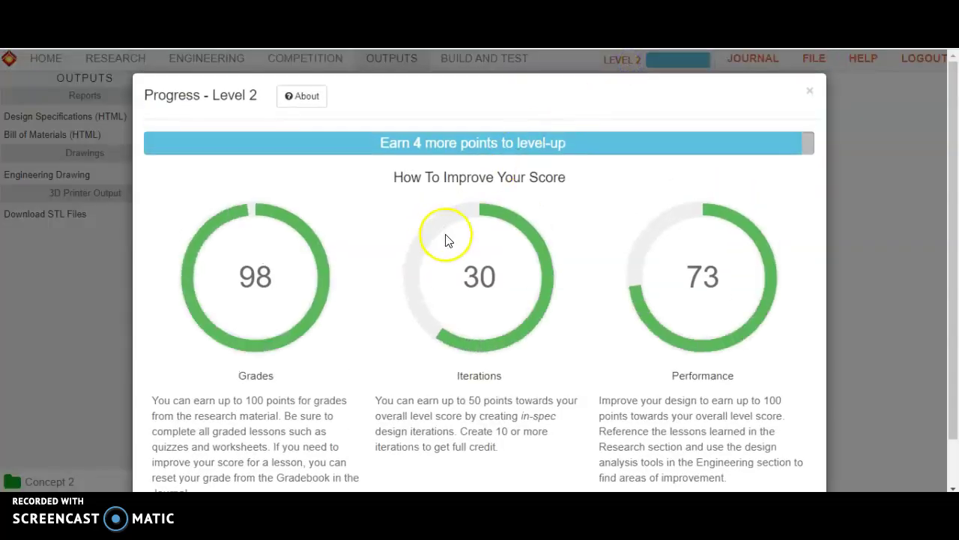